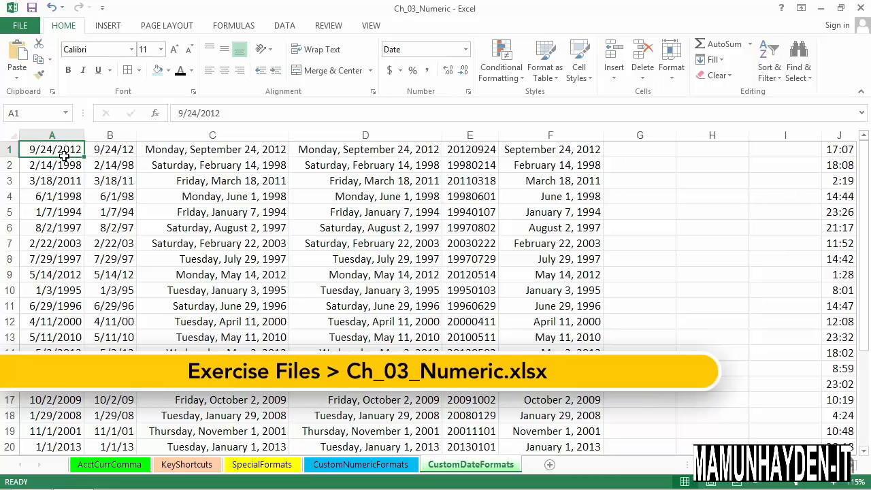
Step: Compare the stored date values behind the differently formatted cells B1 through F1
{"action": "left_click", "coordinate": [130, 154]}
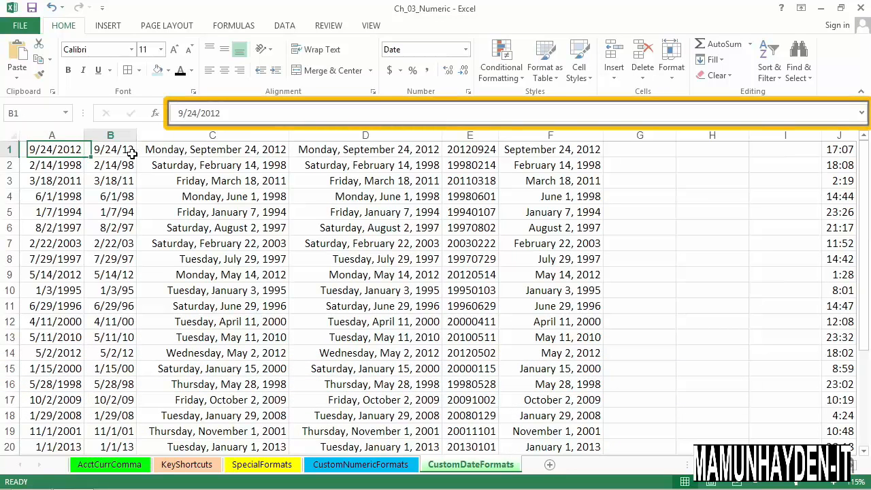
{"action": "left_click", "coordinate": [185, 157]}
{"action": "left_click", "coordinate": [313, 155]}
{"action": "left_click", "coordinate": [456, 155]}
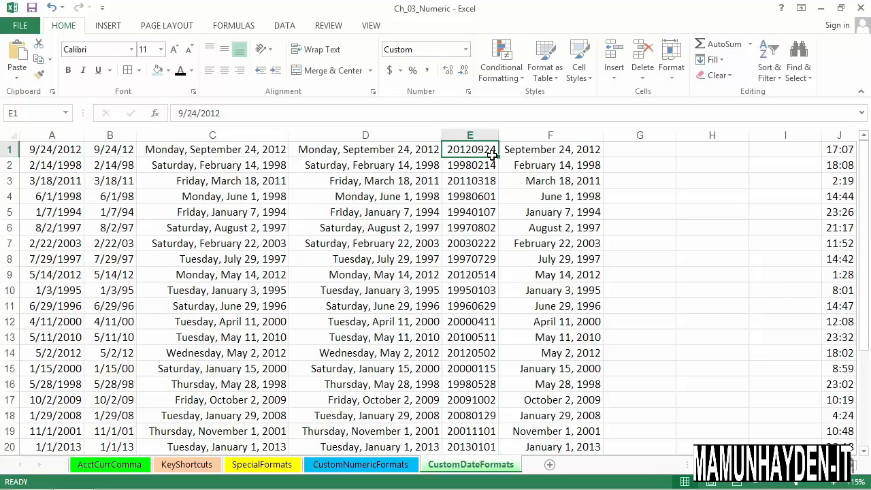
{"action": "left_click", "coordinate": [522, 153]}
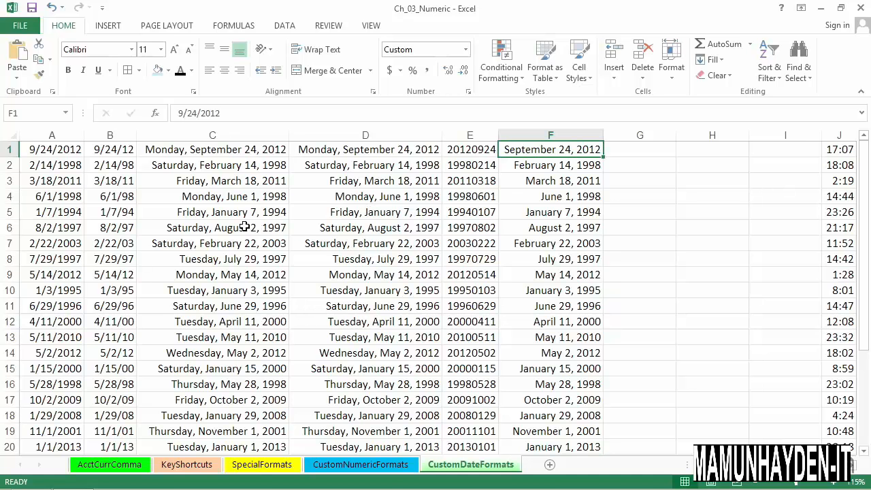
Step: Review the built-in date format types available for column C, leaving its format as it is
{"action": "left_click", "coordinate": [231, 140]}
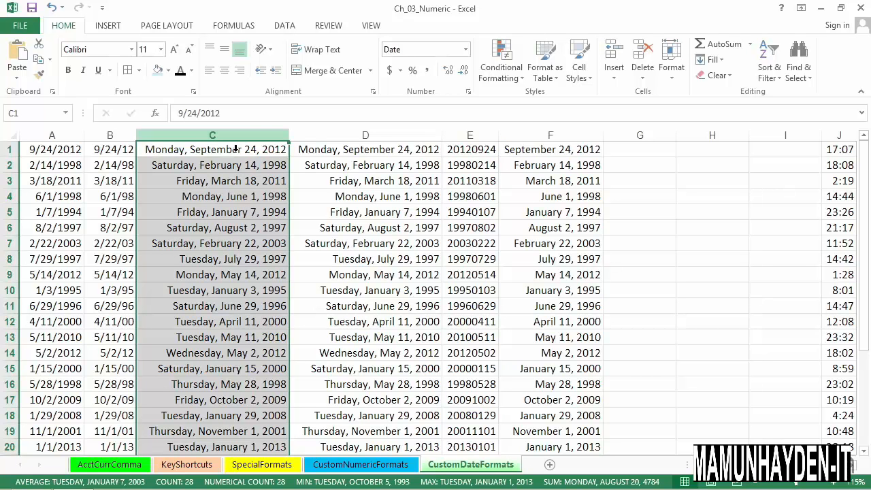
{"action": "right_click", "coordinate": [228, 141]}
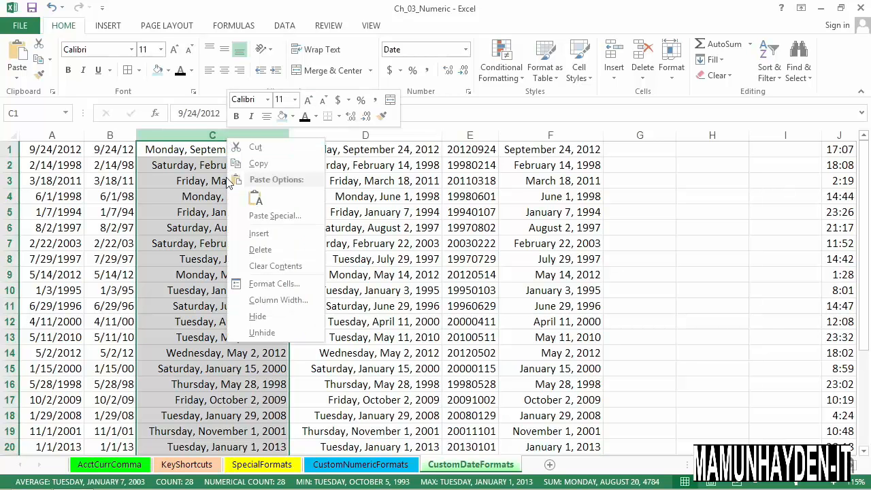
{"action": "left_click", "coordinate": [266, 284]}
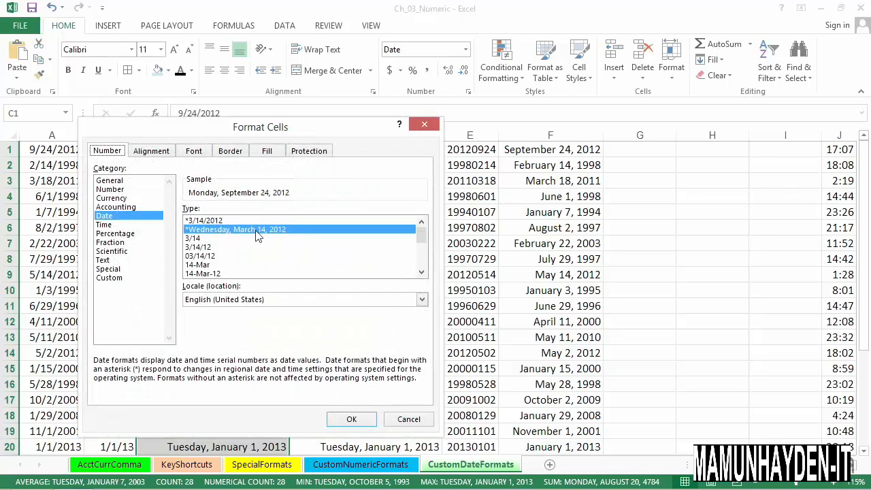
{"action": "left_click_drag", "start_coordinate": [300, 136], "coordinate": [297, 170]}
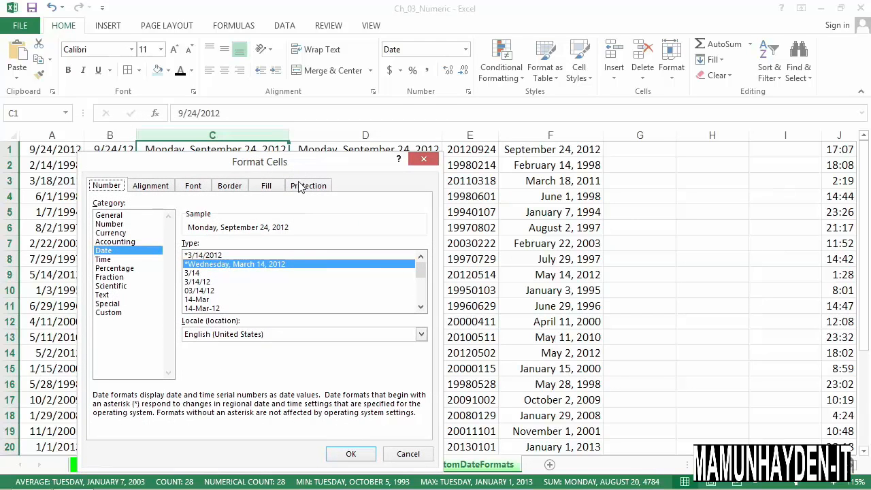
{"action": "left_click", "coordinate": [421, 307]}
{"action": "left_click", "coordinate": [420, 307]}
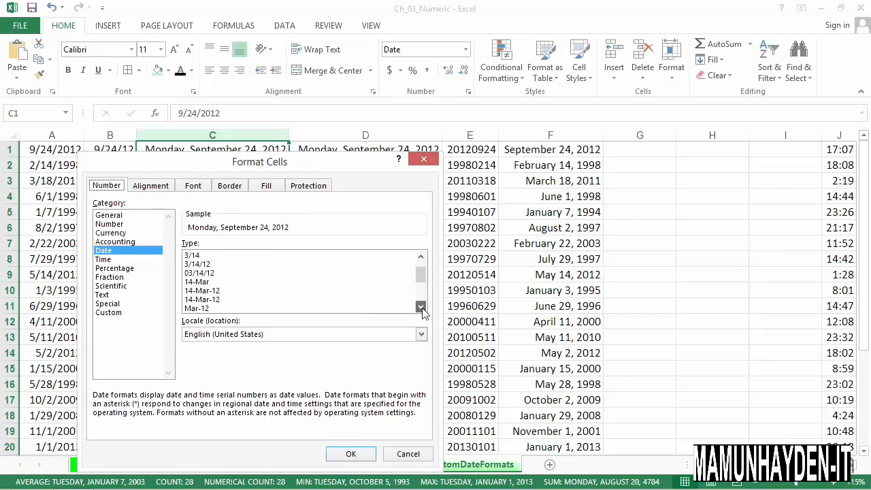
{"action": "left_click", "coordinate": [420, 307]}
{"action": "left_click", "coordinate": [420, 307]}
{"action": "left_click", "coordinate": [420, 307]}
{"action": "left_click", "coordinate": [421, 307]}
{"action": "left_click", "coordinate": [420, 307]}
{"action": "left_click", "coordinate": [420, 307]}
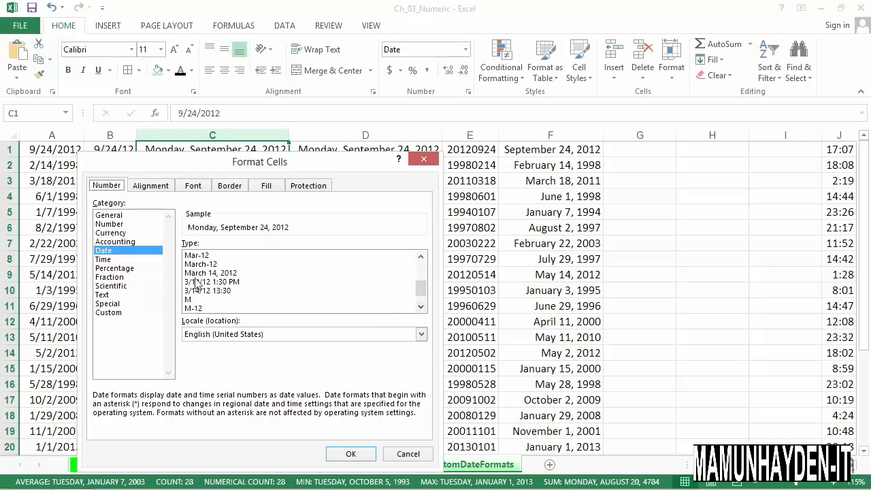
{"action": "left_click", "coordinate": [407, 454]}
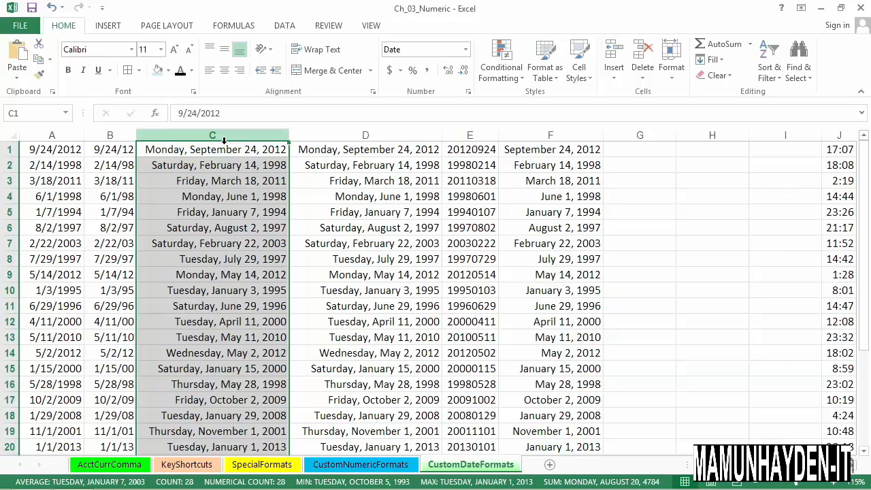
Step: Apply the custom date format "ddd, mmm d, yyyy" to column C
{"action": "key", "text": "ctrl+1"}
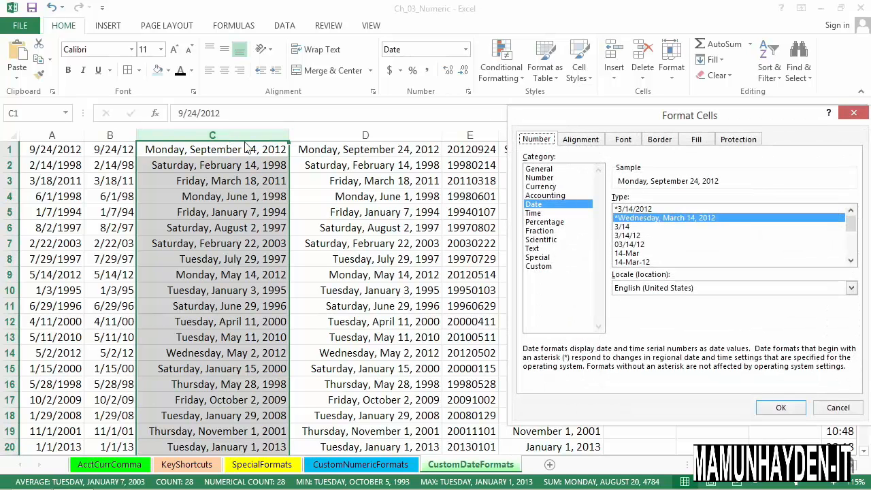
{"action": "left_click_drag", "start_coordinate": [637, 122], "coordinate": [477, 116]}
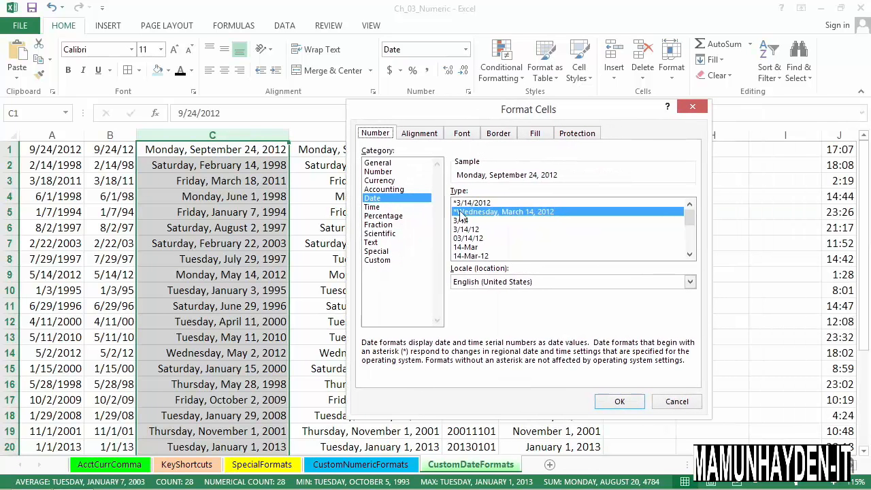
{"action": "left_click", "coordinate": [382, 263]}
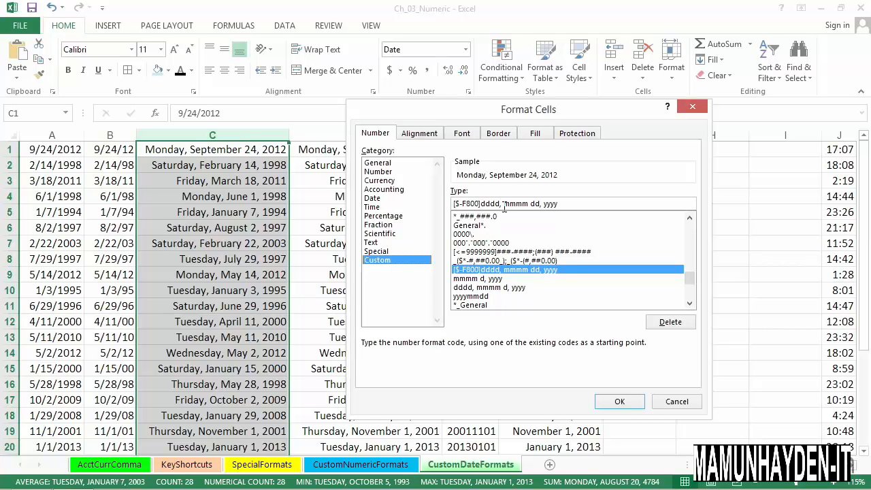
{"action": "left_click_drag", "start_coordinate": [501, 204], "coordinate": [460, 201]}
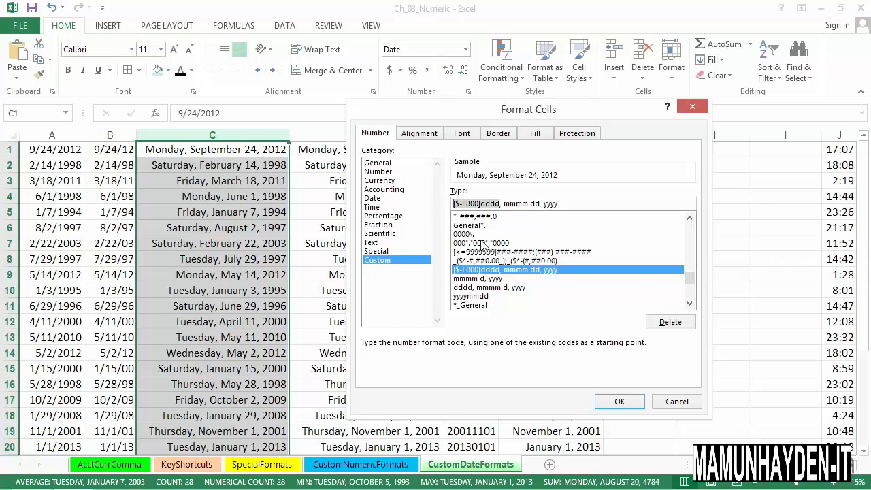
{"action": "type", "text": "ddd"}
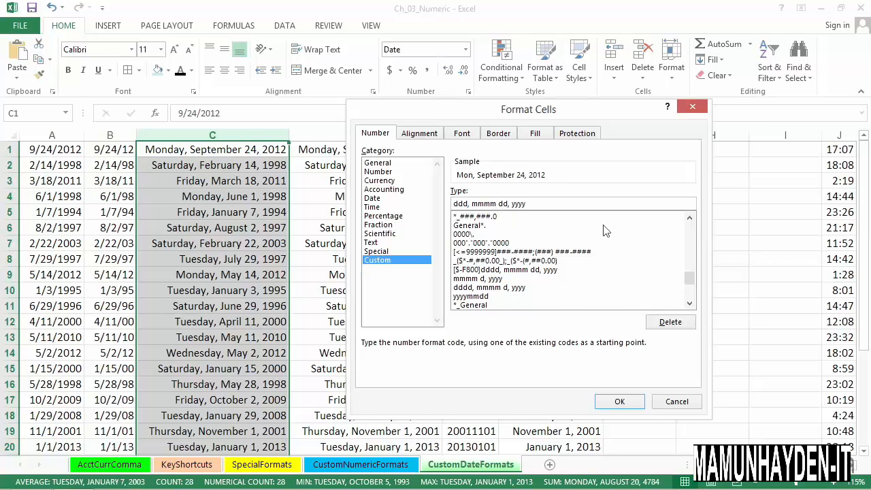
{"action": "key", "text": "BackSpace"}
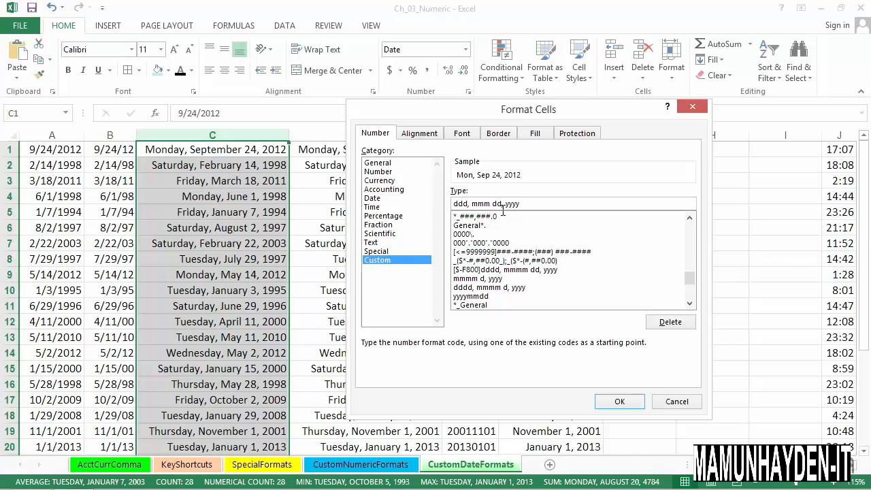
{"action": "key", "text": "BackSpace"}
{"action": "left_click", "coordinate": [619, 401]}
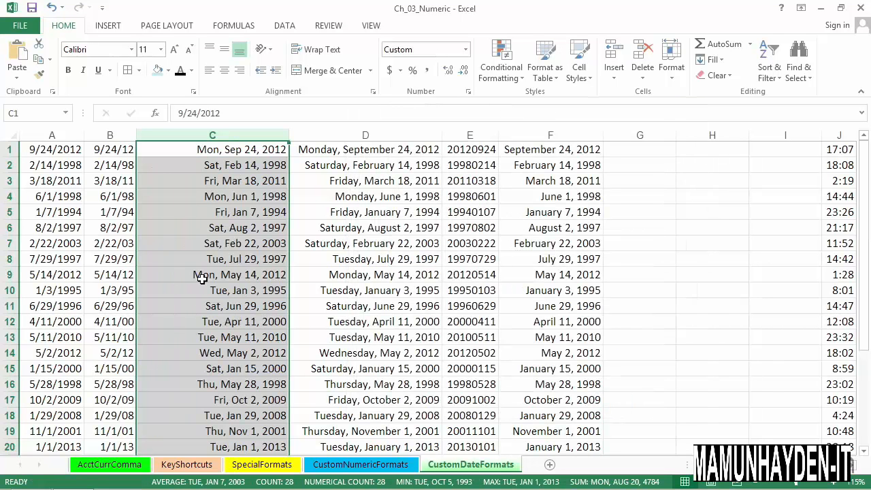
Step: Inspect the abbreviated dates in cells C1 through C4
{"action": "left_click", "coordinate": [201, 154]}
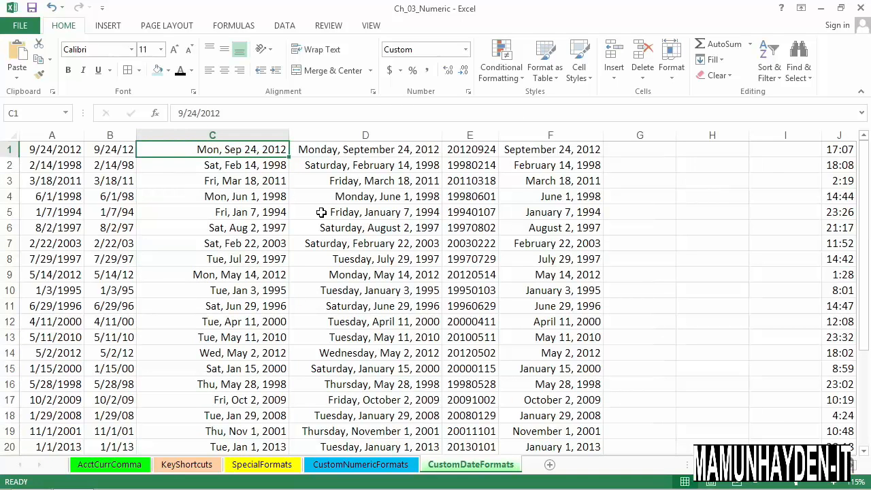
{"action": "left_click", "coordinate": [258, 163]}
{"action": "left_click", "coordinate": [259, 181]}
{"action": "left_click", "coordinate": [258, 198]}
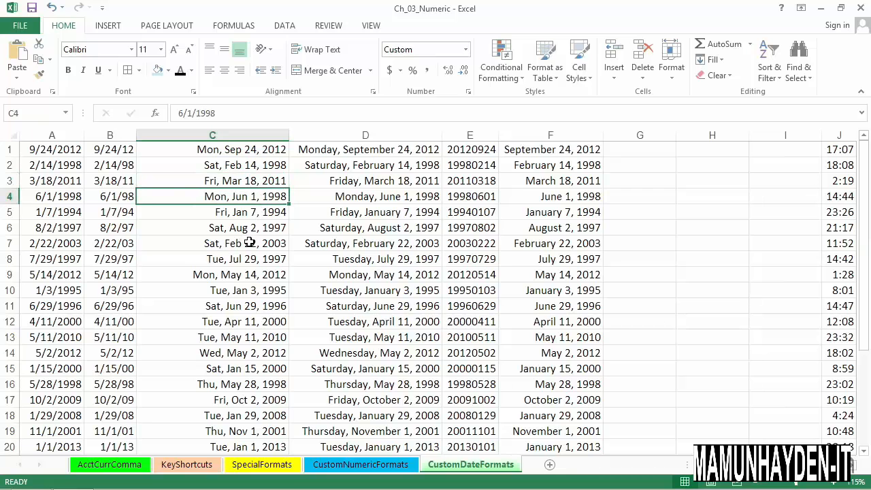
Step: Format column A with the built-in date type 03/14/12
{"action": "left_click", "coordinate": [71, 145]}
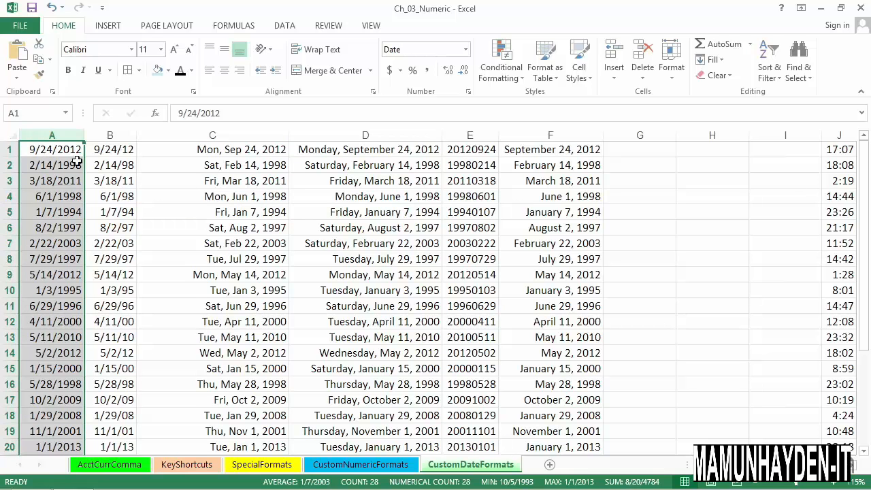
{"action": "right_click", "coordinate": [73, 141]}
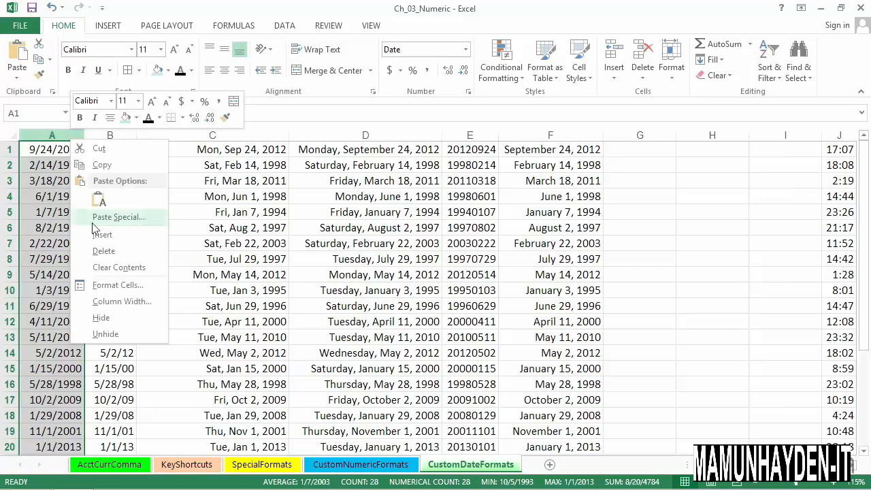
{"action": "left_click", "coordinate": [115, 287]}
{"action": "left_click_drag", "start_coordinate": [225, 133], "coordinate": [346, 150]}
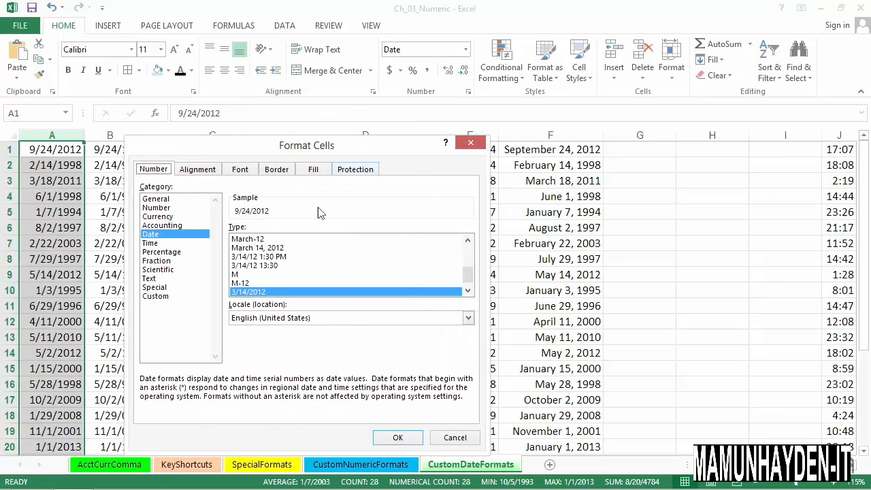
{"action": "left_click", "coordinate": [468, 291]}
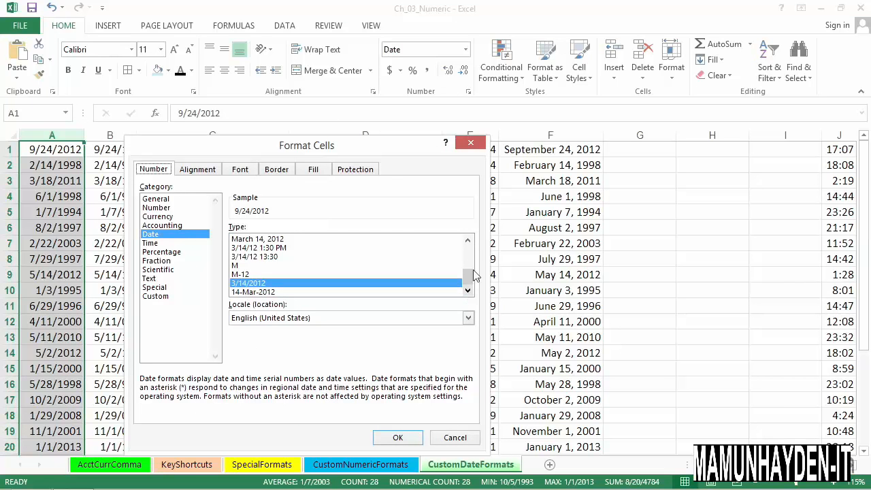
{"action": "left_click", "coordinate": [468, 251]}
{"action": "left_click_drag", "start_coordinate": [469, 253], "coordinate": [468, 243]}
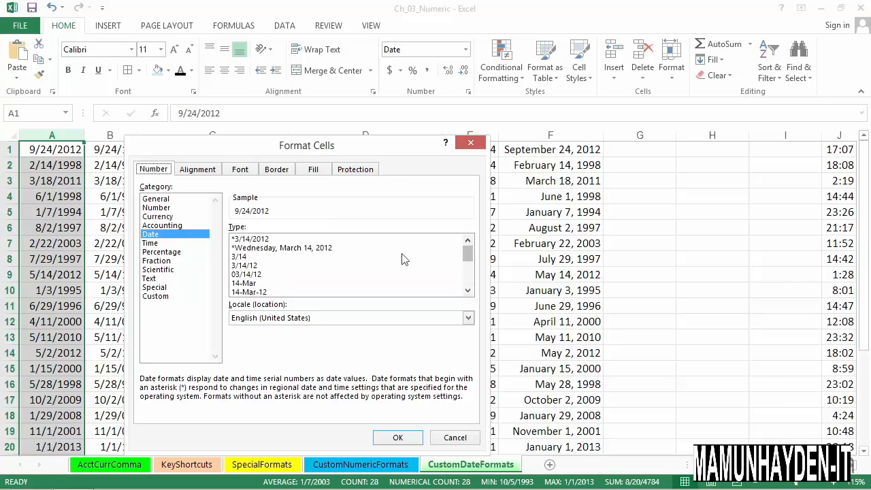
{"action": "left_click", "coordinate": [245, 275]}
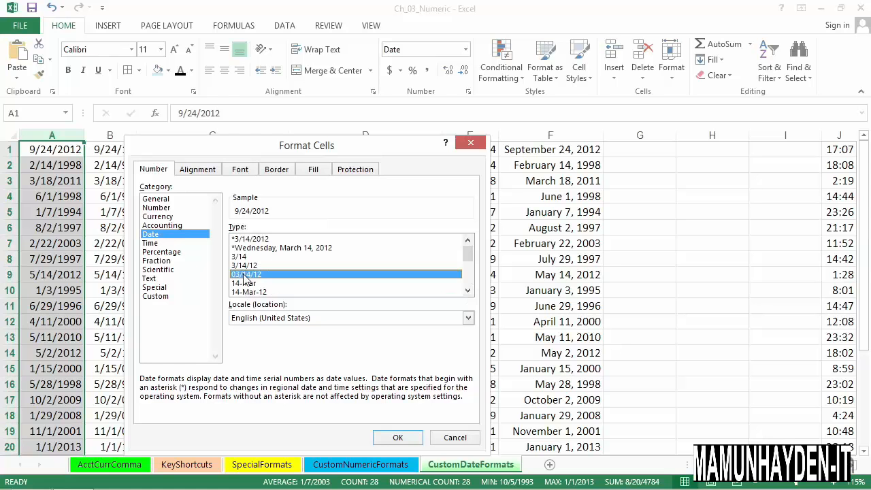
{"action": "left_click", "coordinate": [402, 438]}
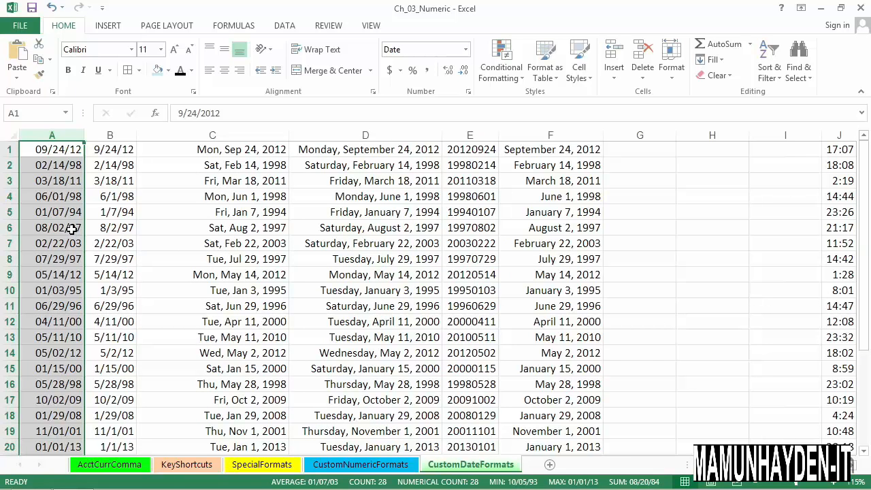
Step: Change column A's date format to the custom code "m/d/yy;@", removing the leading zeros from months and days
{"action": "key", "text": "ctrl+1"}
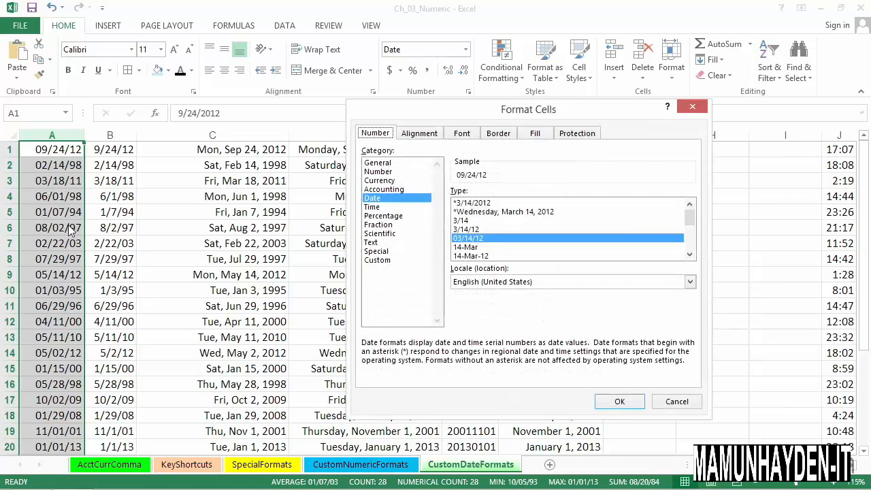
{"action": "left_click", "coordinate": [377, 261]}
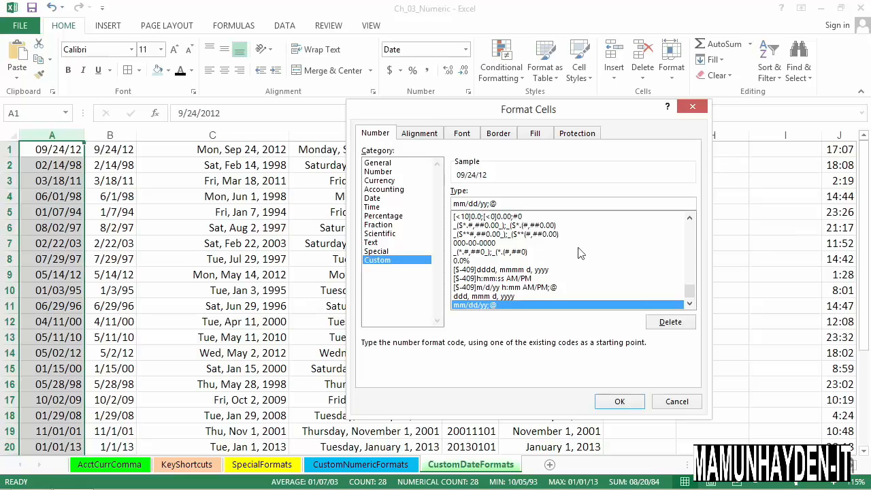
{"action": "key", "text": "Delete"}
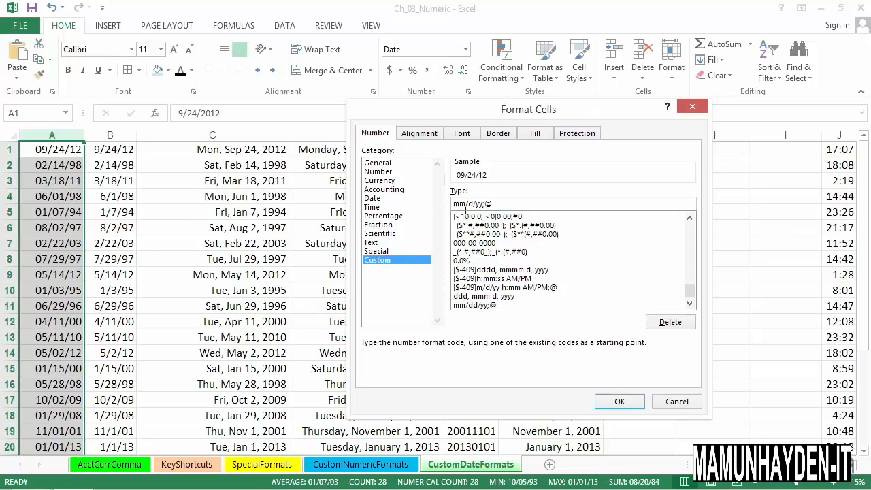
{"action": "key", "text": "BackSpace"}
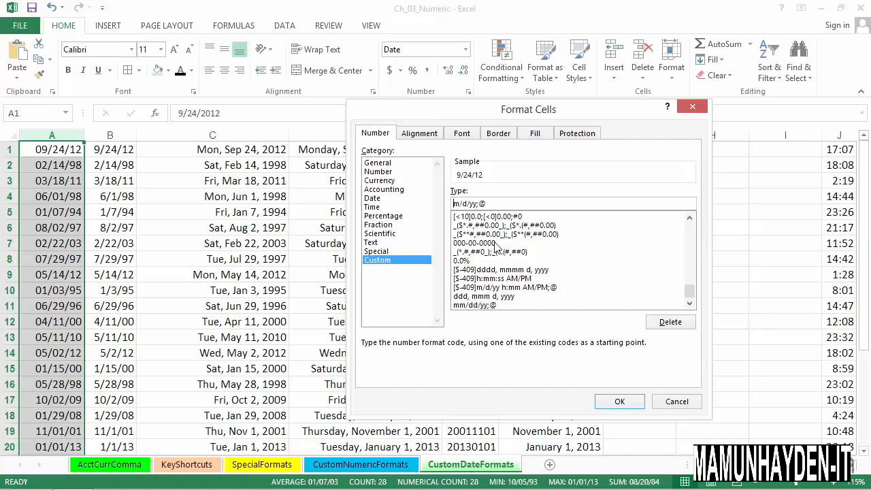
{"action": "key", "text": "Return"}
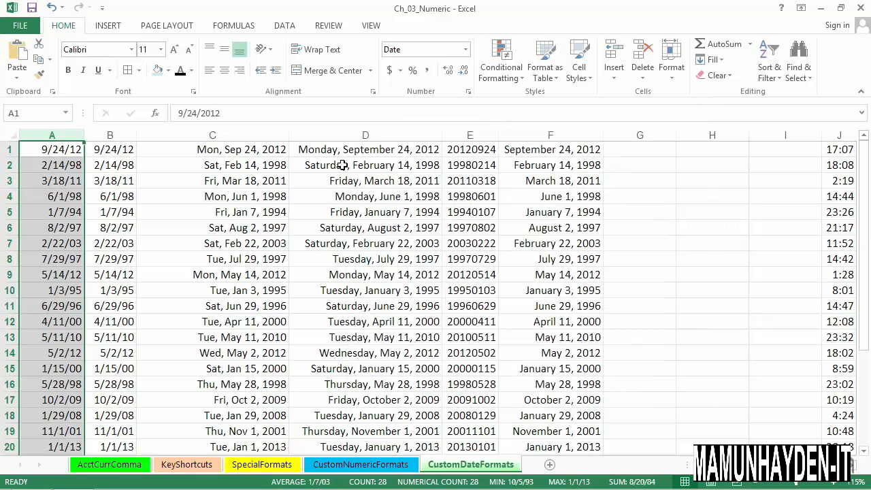
Step: Apply the custom date format "yyyy mm dd" to cell E1 and widen column E to fit the date
{"action": "left_click", "coordinate": [210, 153]}
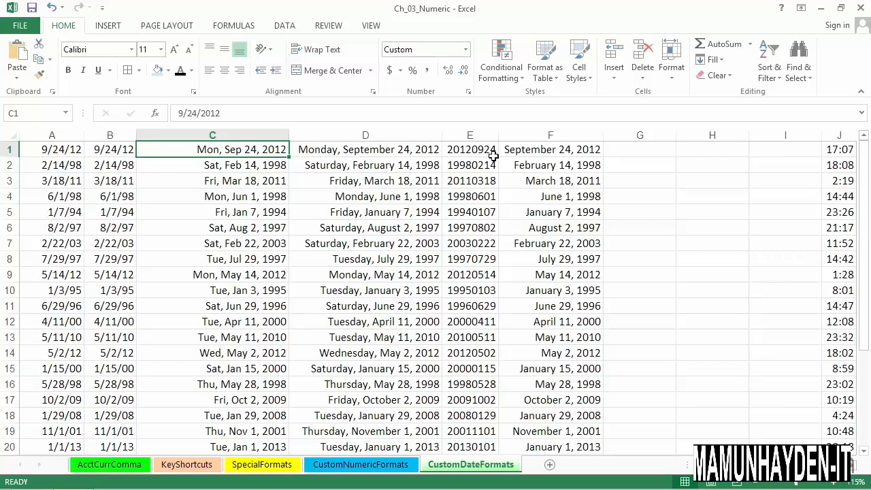
{"action": "left_click", "coordinate": [852, 467]}
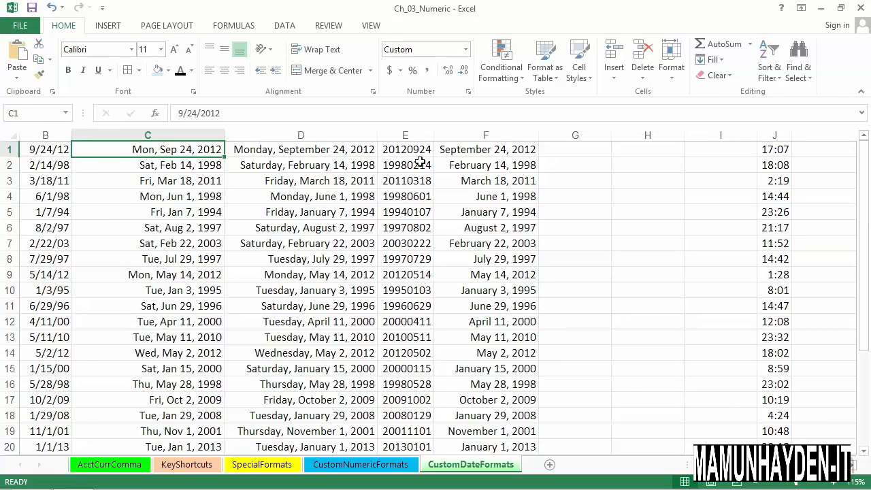
{"action": "left_click", "coordinate": [411, 153]}
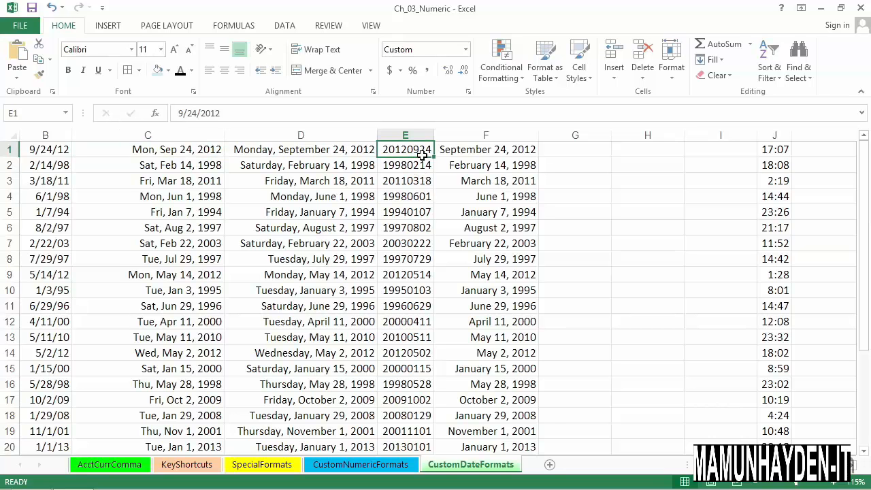
{"action": "right_click", "coordinate": [417, 152]}
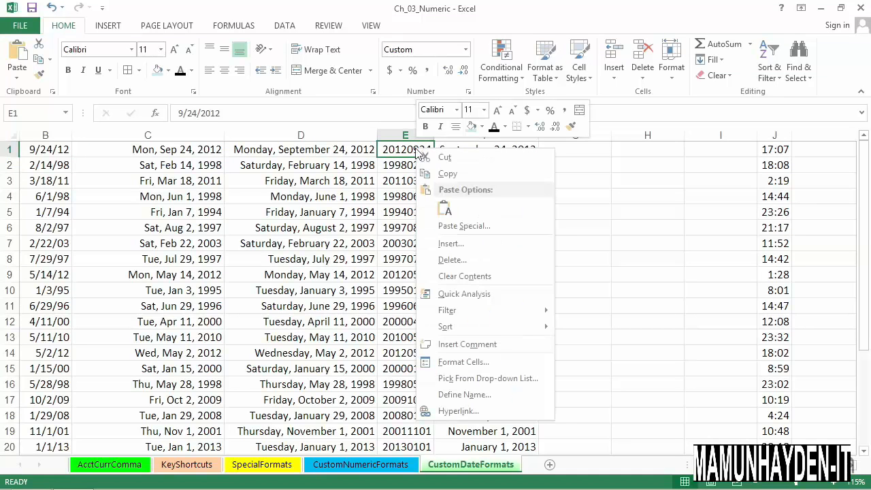
{"action": "left_click", "coordinate": [468, 362]}
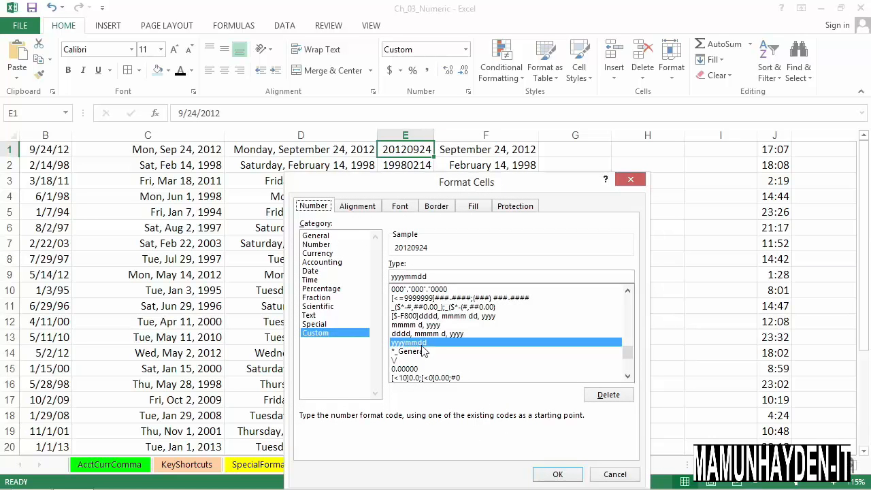
{"action": "left_click", "coordinate": [409, 280]}
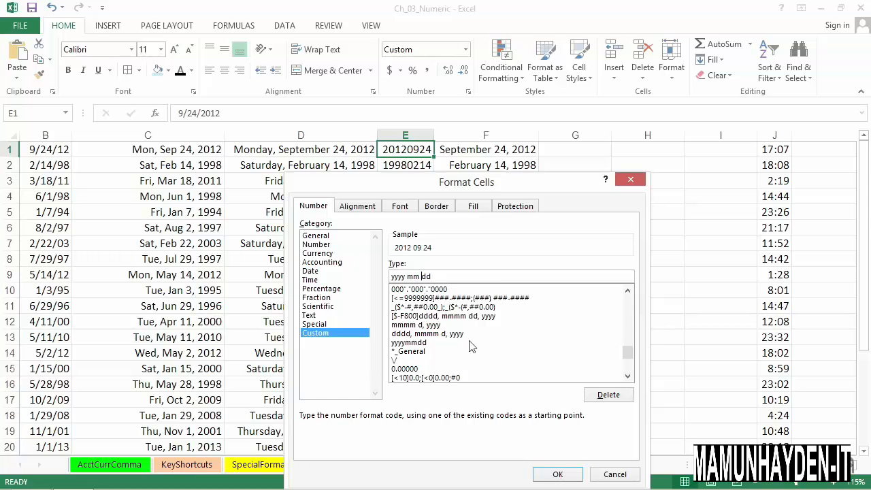
{"action": "left_click", "coordinate": [557, 475]}
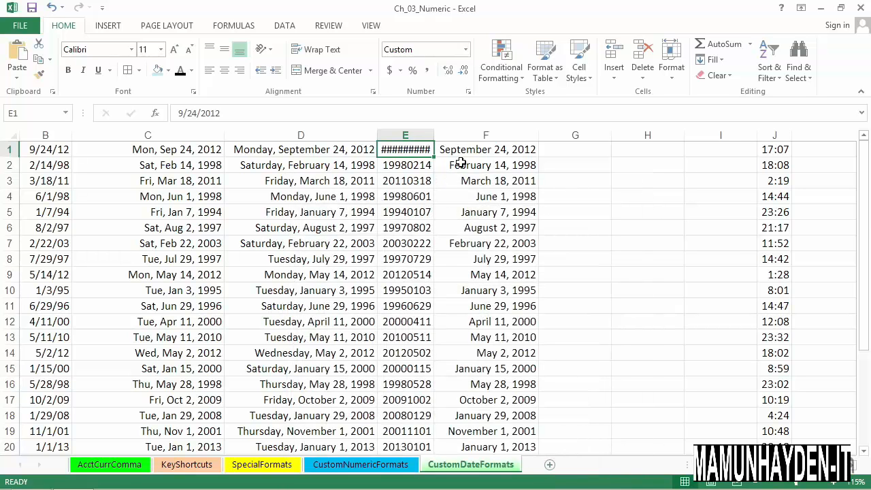
{"action": "left_click_drag", "start_coordinate": [440, 140], "coordinate": [439, 141]}
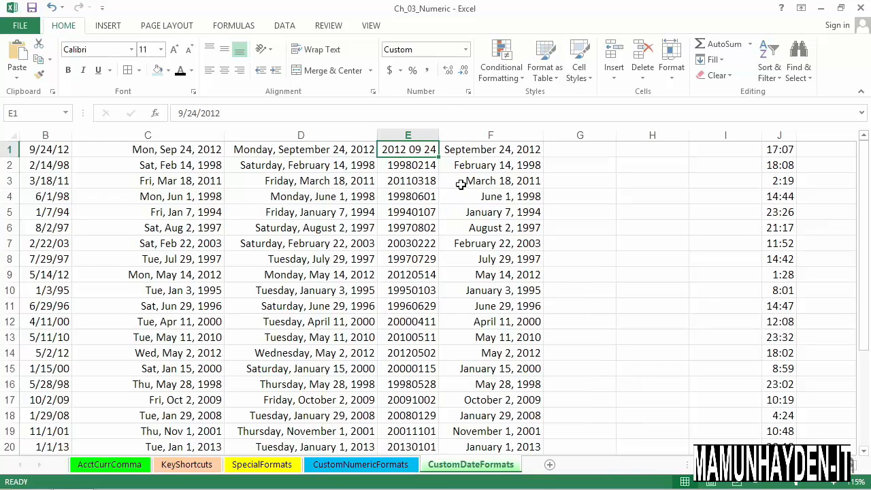
Step: Examine the date in cell F1 and the underlying time value in cell J1
{"action": "left_click", "coordinate": [476, 151]}
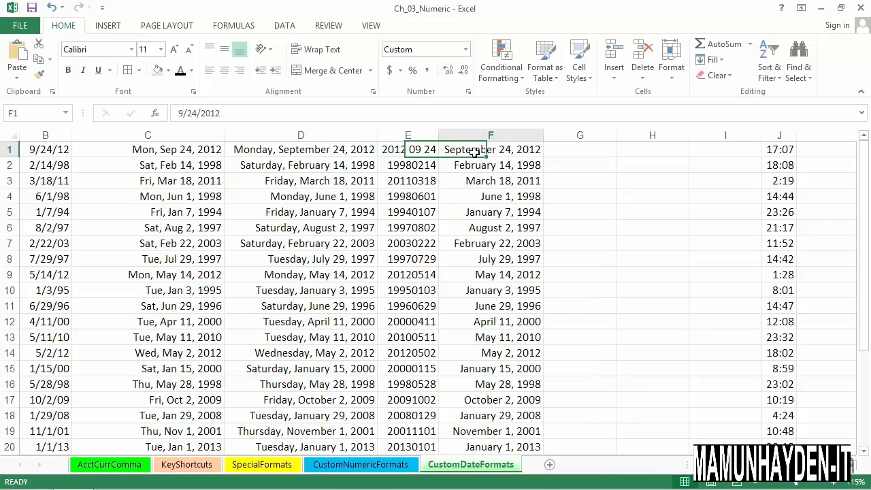
{"action": "left_click", "coordinate": [854, 466]}
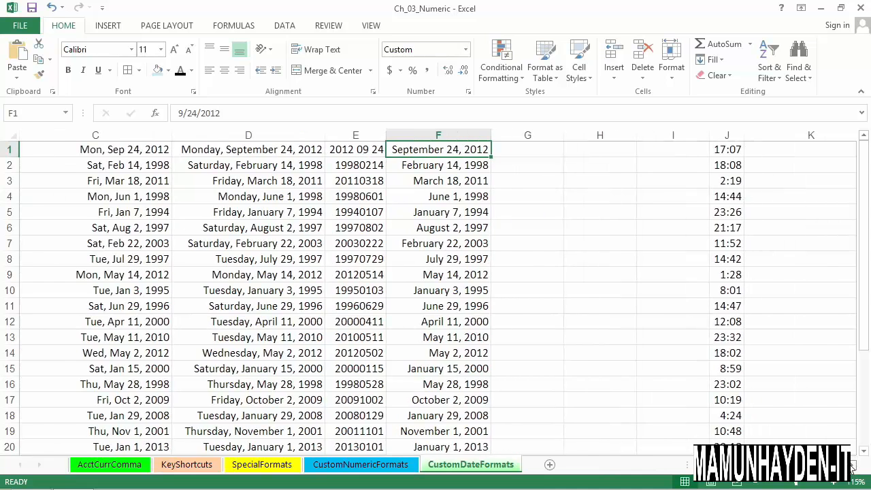
{"action": "left_click", "coordinate": [853, 466]}
{"action": "left_click", "coordinate": [853, 465]}
{"action": "left_click", "coordinate": [428, 149]}
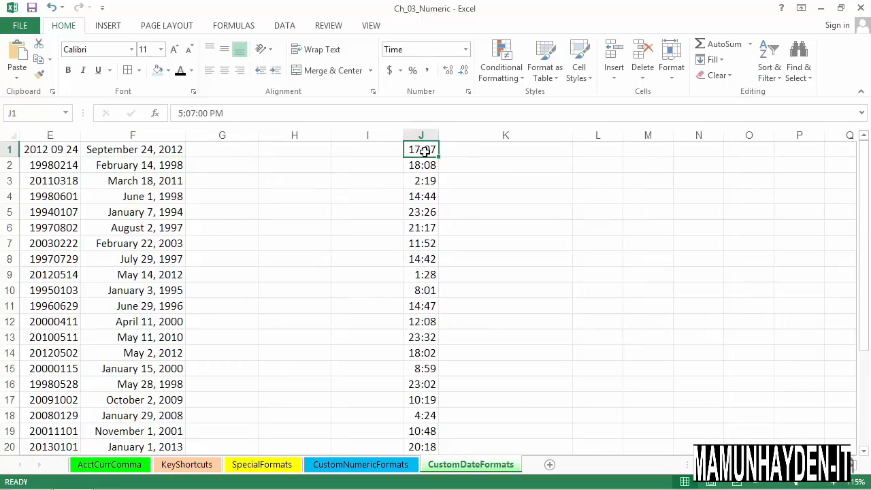
{"action": "left_click", "coordinate": [464, 152]}
{"action": "left_click", "coordinate": [426, 150]}
Step: Zoom the sheet to 145% and begin a formula in cell K1 with =hour(J1)&" hours and "
{"action": "left_click", "coordinate": [491, 154]}
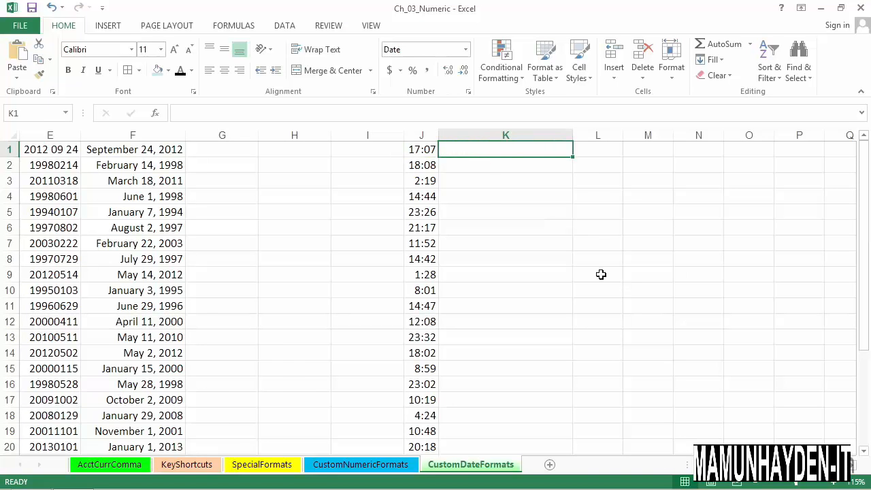
{"action": "scroll", "coordinate": [605, 279], "scroll_direction": "up", "scroll_amount": 3, "text": "ctrl"}
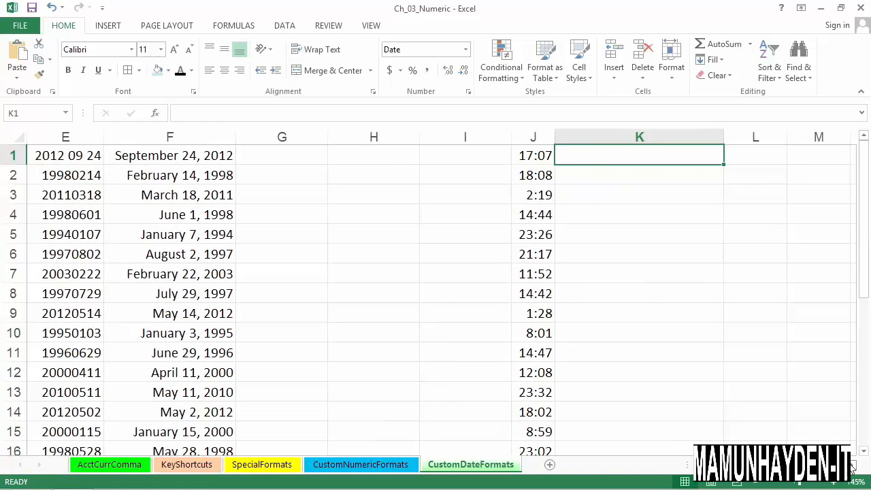
{"action": "scroll", "coordinate": [685, 316], "scroll_direction": "right", "scroll_amount": 1}
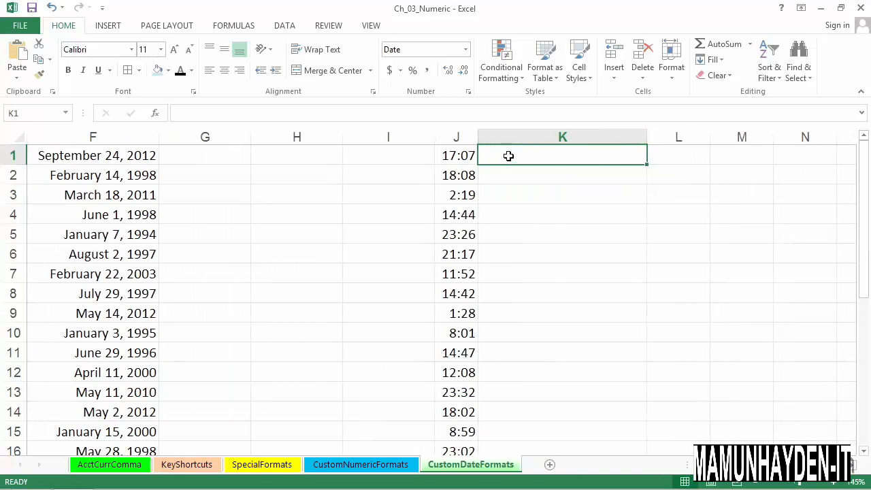
{"action": "type", "text": "="}
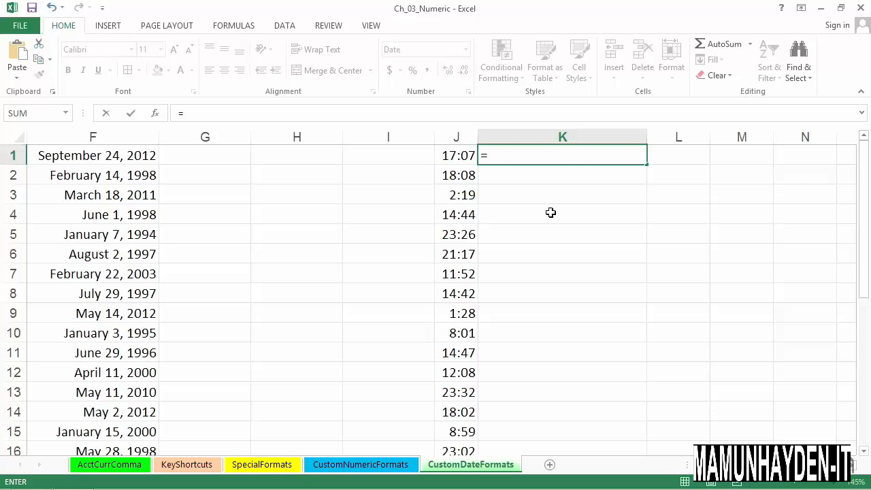
{"action": "type", "text": "hour("}
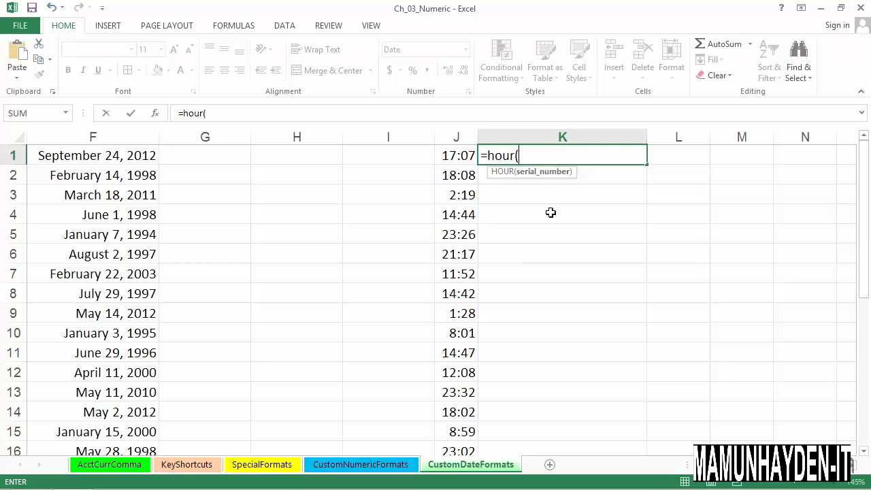
{"action": "left_click", "coordinate": [463, 155]}
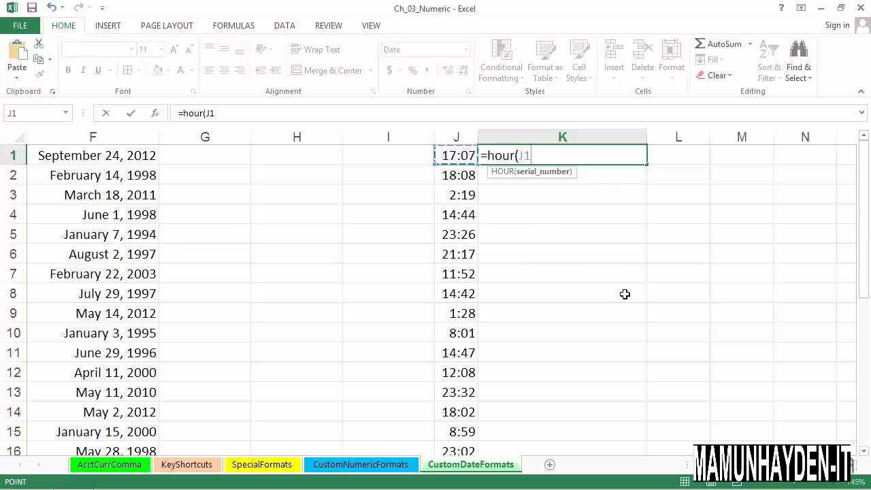
{"action": "type", "text": ")&"}
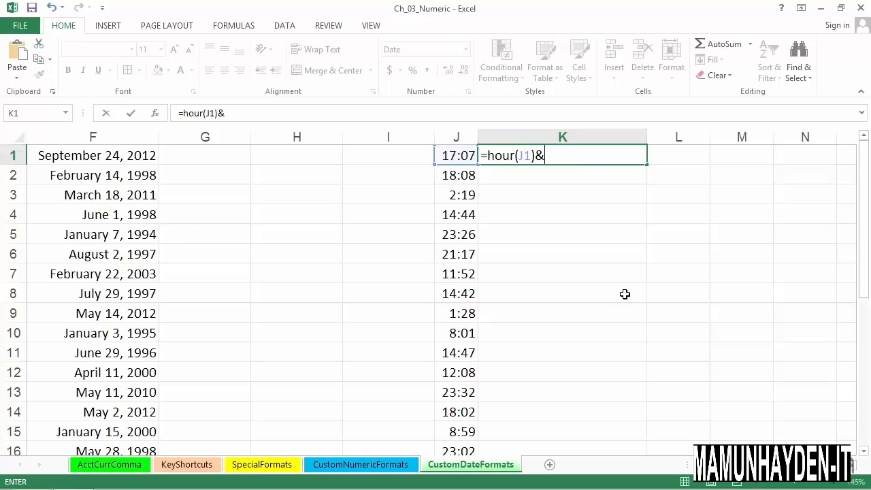
{"action": "type", "text": "\" hours and"}
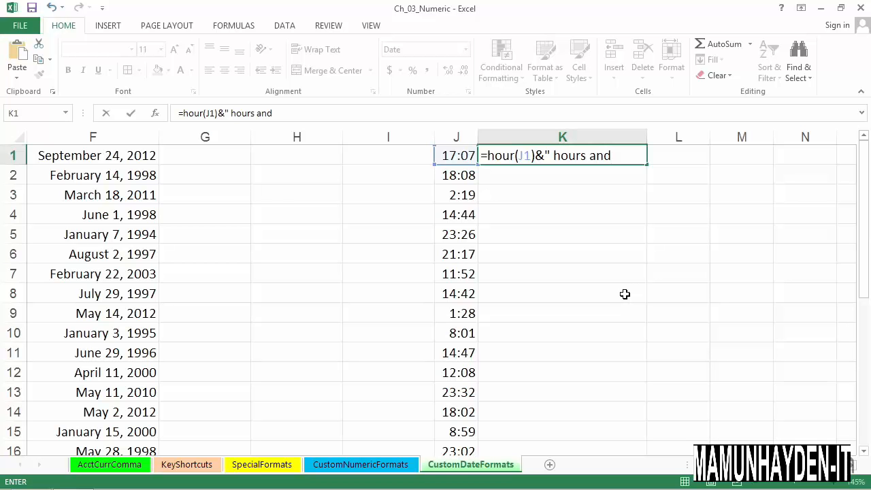
{"action": "type", "text": " \""}
Step: Complete the formula in K1 by appending &minute(J1)&" minutes" and enter it
{"action": "type", "text": "&m"}
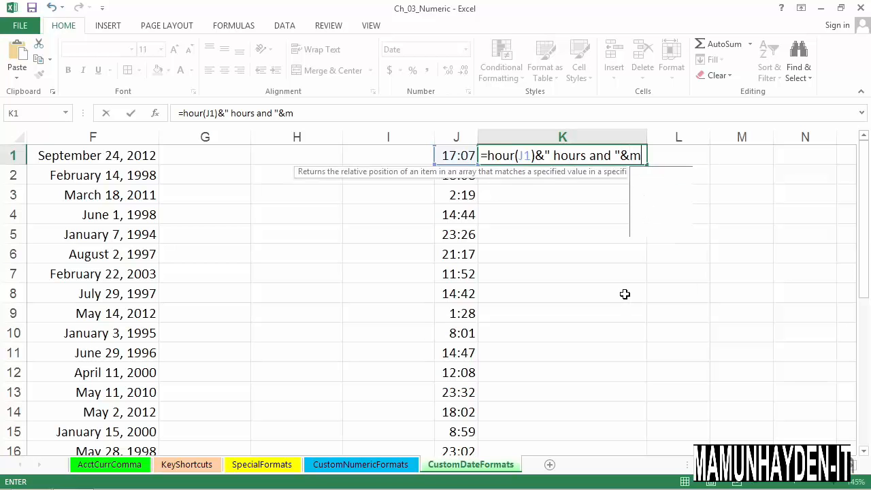
{"action": "type", "text": "inute"}
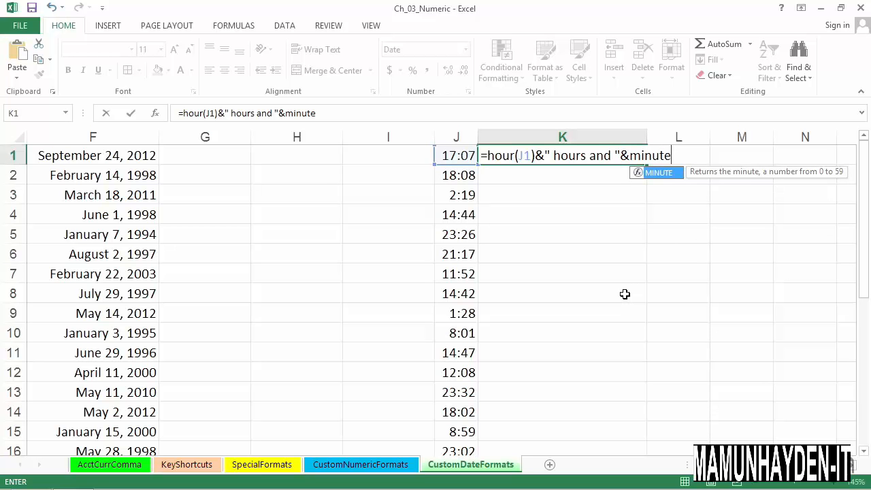
{"action": "type", "text": "("}
{"action": "left_click", "coordinate": [467, 156]}
{"action": "type", "text": ")"}
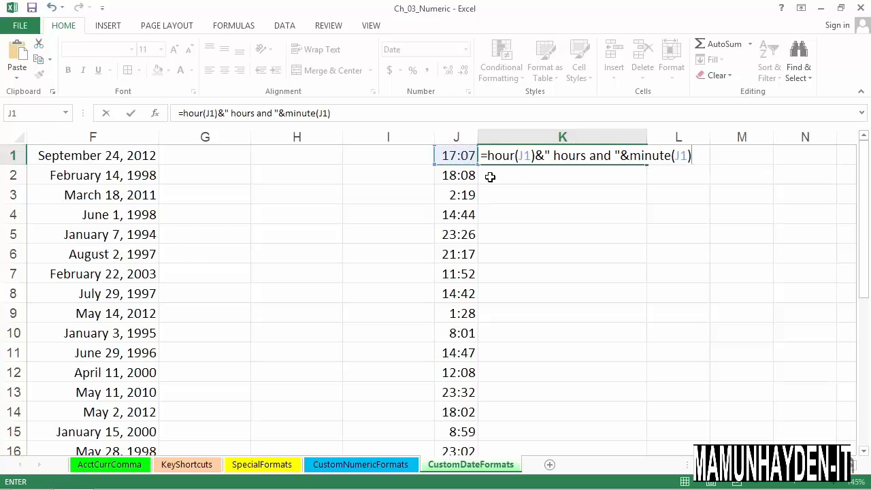
{"action": "type", "text": "&\" minute"}
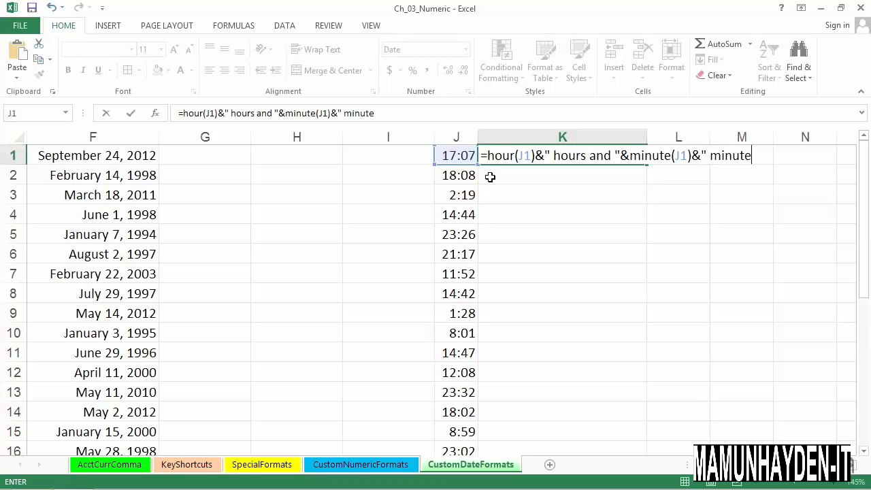
{"action": "type", "text": "s\""}
{"action": "key", "text": "Return"}
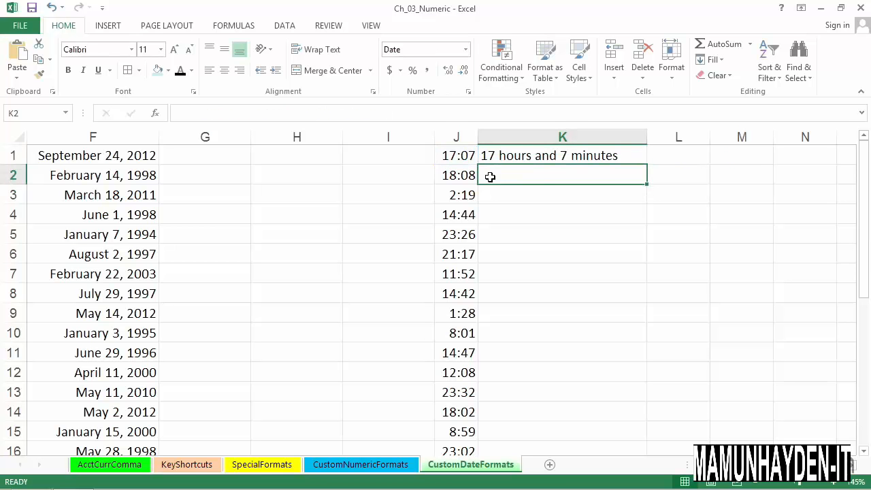
Step: Inspect the HOUR and MINUTE parts of the formula in cell K1 and their reference to J1
{"action": "left_click", "coordinate": [520, 158]}
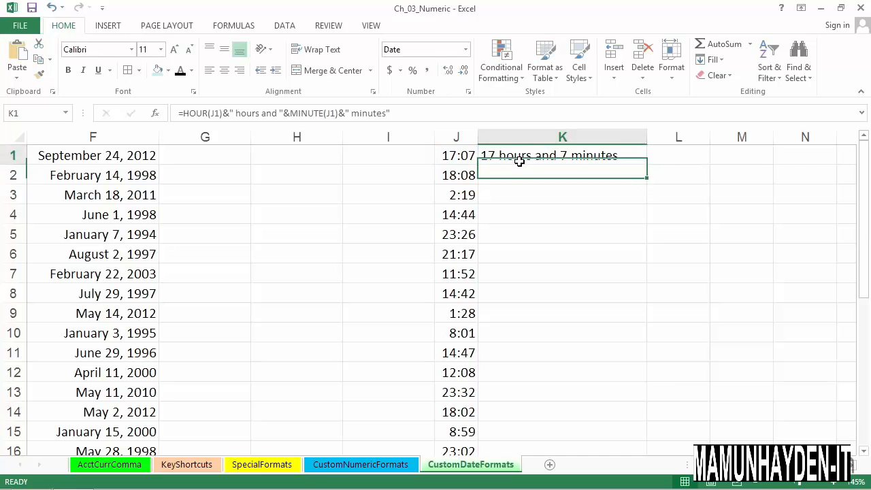
{"action": "double_click", "coordinate": [516, 156]}
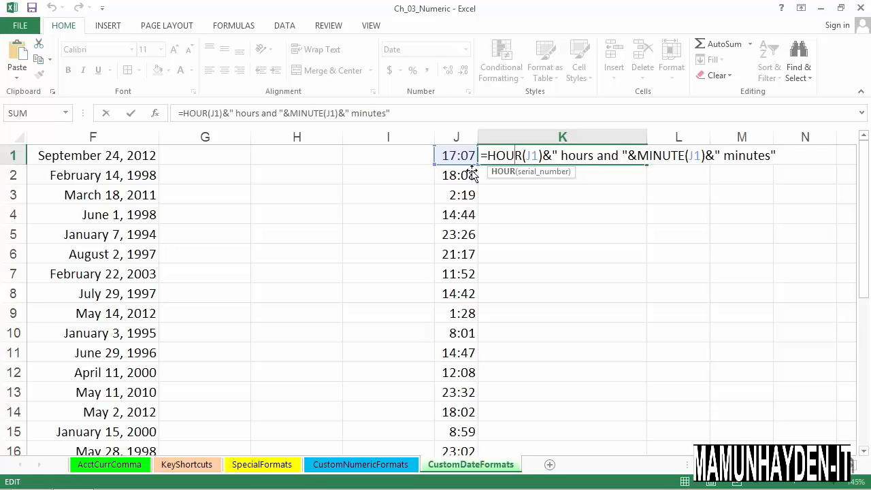
{"action": "key", "text": "ctrl+Return"}
{"action": "key", "text": "Return"}
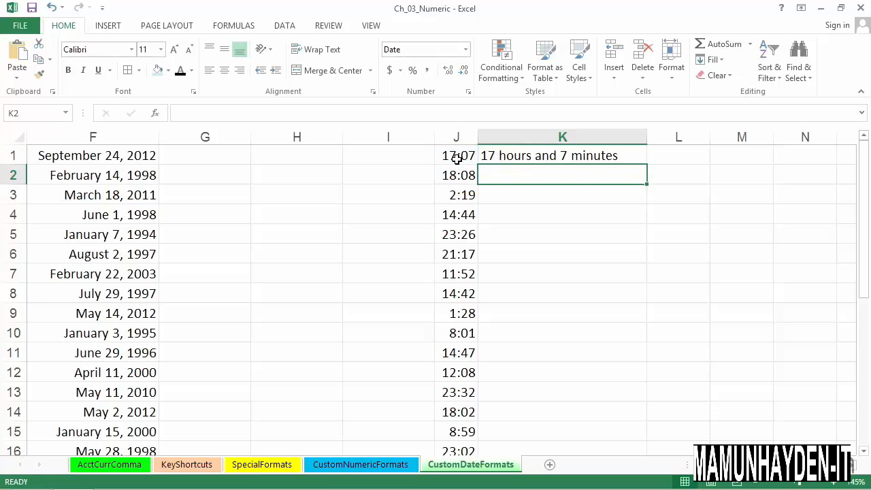
Step: Set the time in cell J1 to 6:43
{"action": "left_click", "coordinate": [458, 158]}
{"action": "double_click", "coordinate": [458, 159]}
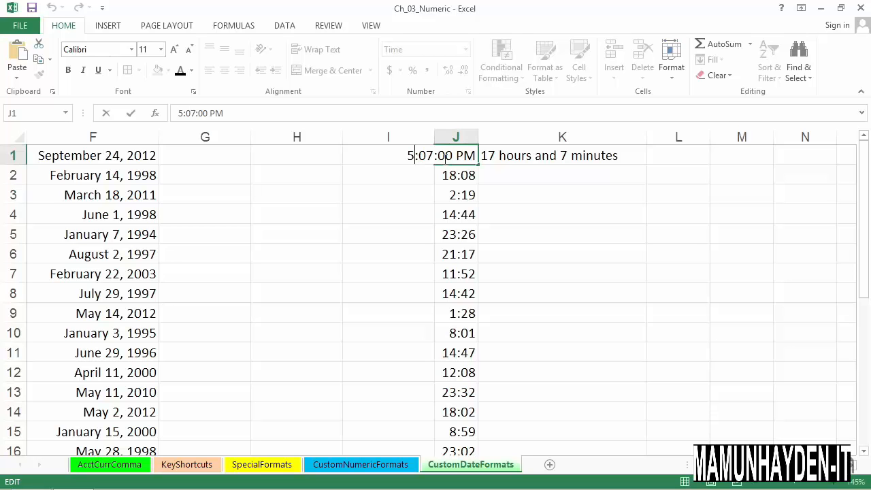
{"action": "left_click_drag", "start_coordinate": [409, 156], "coordinate": [481, 162]}
{"action": "type", "text": "6:43"}
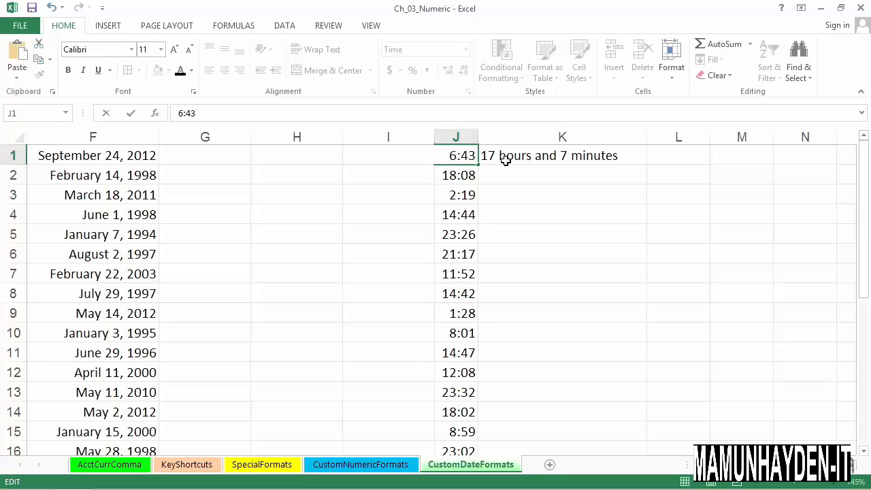
{"action": "key", "text": "Return"}
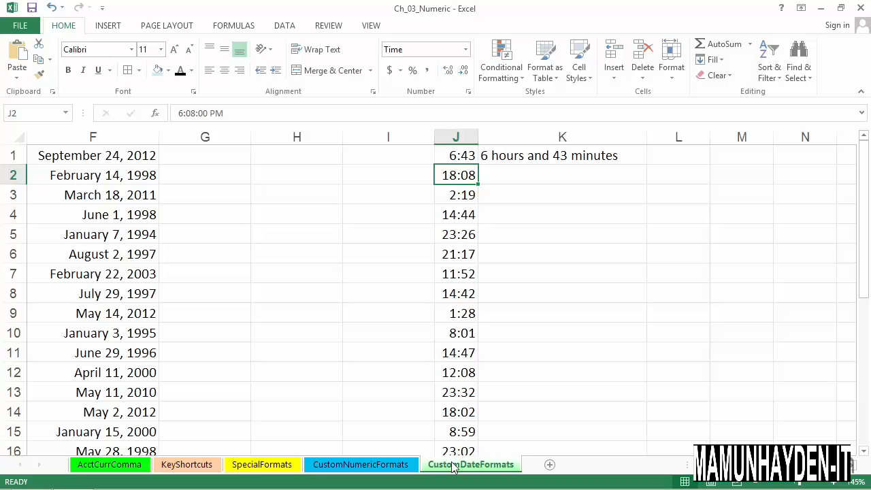
Step: Review the formula in cell K1 and return to cell C1 in the date columns
{"action": "left_click", "coordinate": [549, 160]}
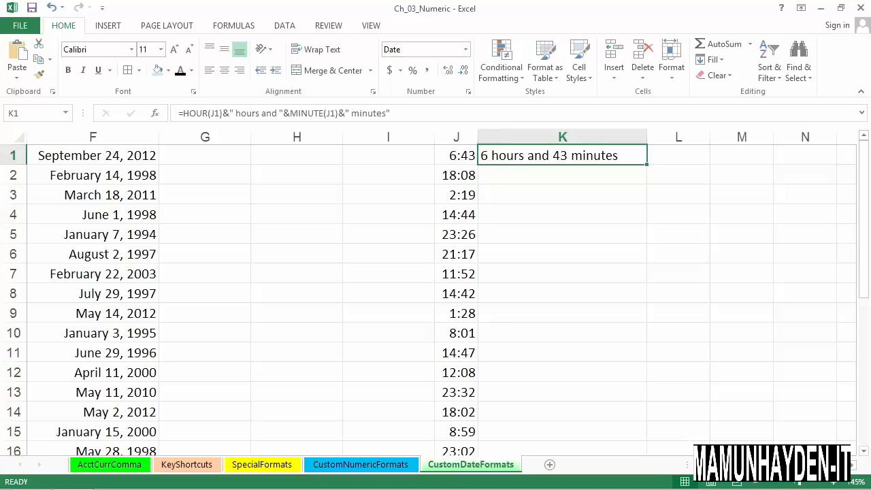
{"action": "scroll", "coordinate": [544, 389], "scroll_direction": "left", "scroll_amount": 5}
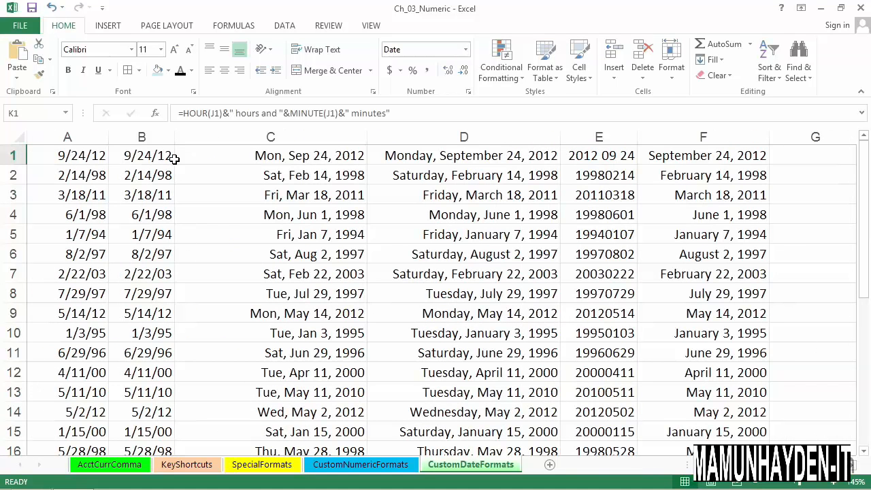
{"action": "left_click", "coordinate": [215, 156]}
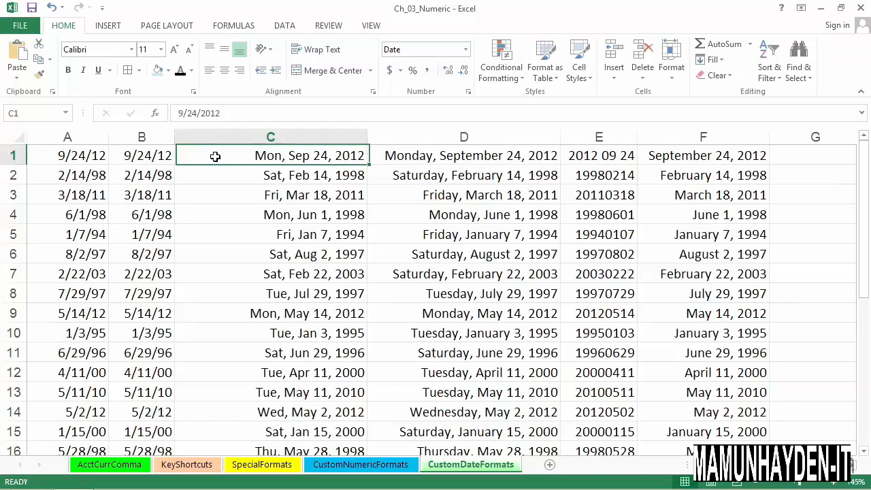